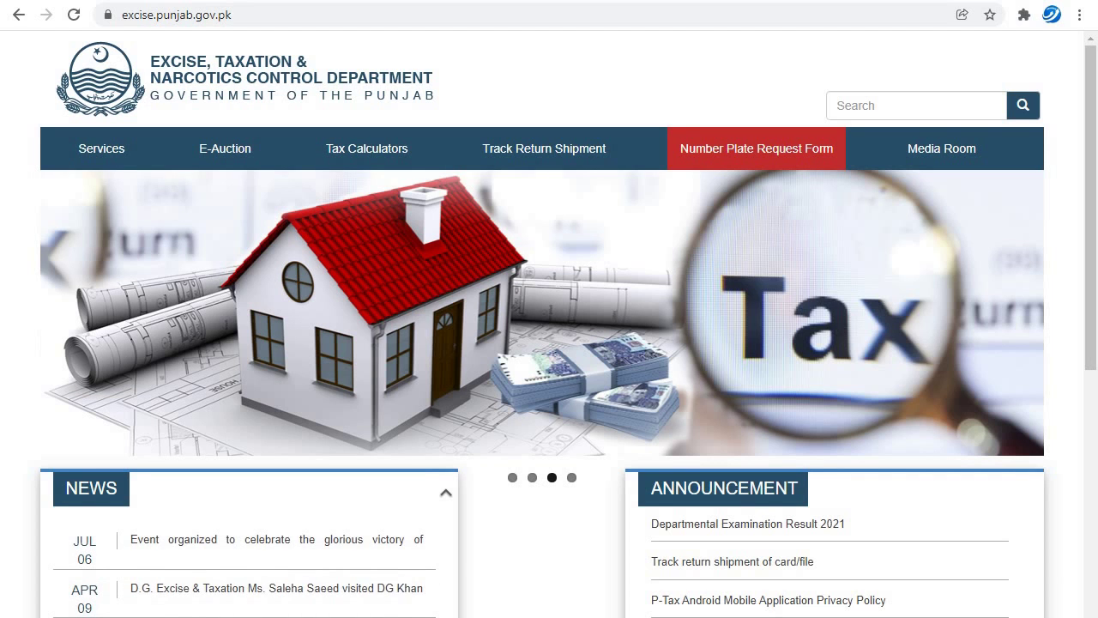
Open the New Registration Calculator from the Motor Vehicle Tax Calculator service.
scroll(849, 423, "down", 13)
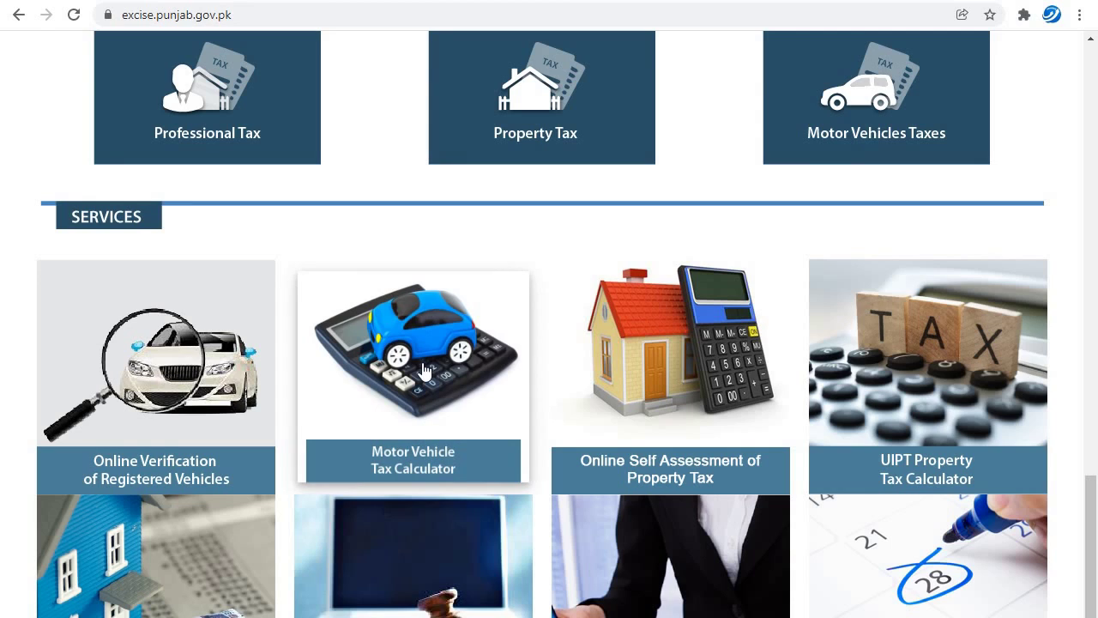
left_click(422, 367)
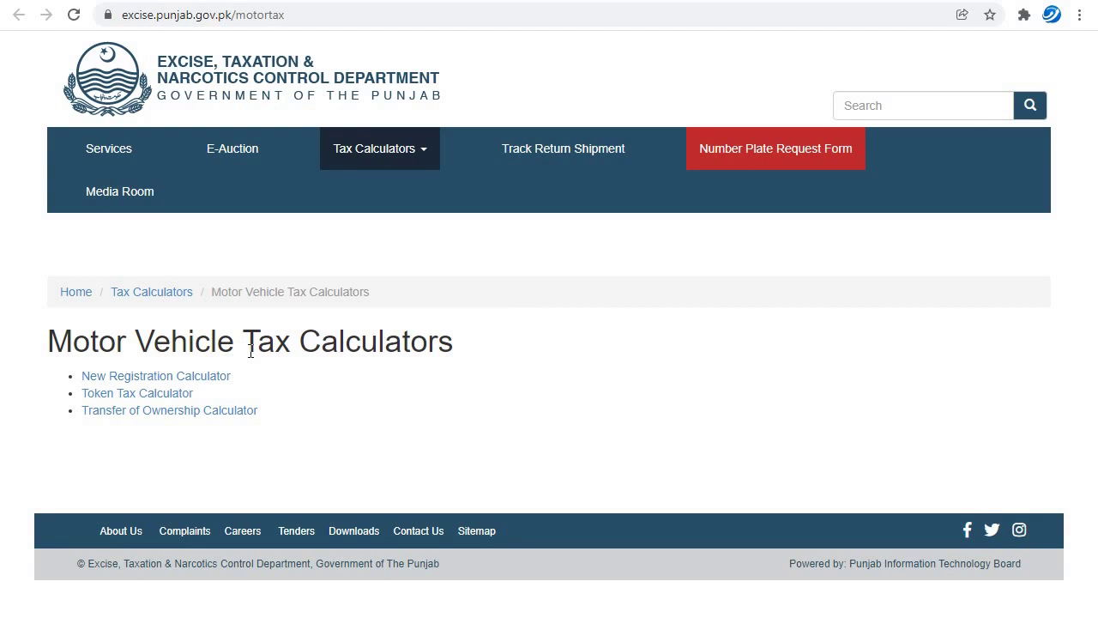
left_click(150, 377)
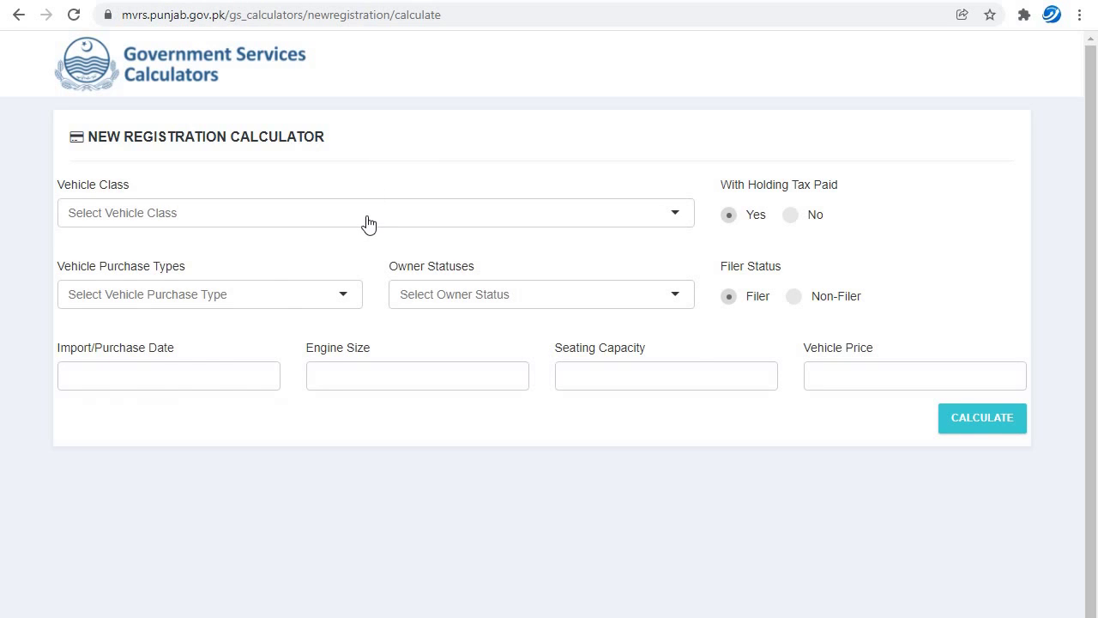
Set the vehicle class to MOTOR CYCLE/SCOOTER UPTO 90 KGS and With Holding Tax Paid to No.
left_click(368, 221)
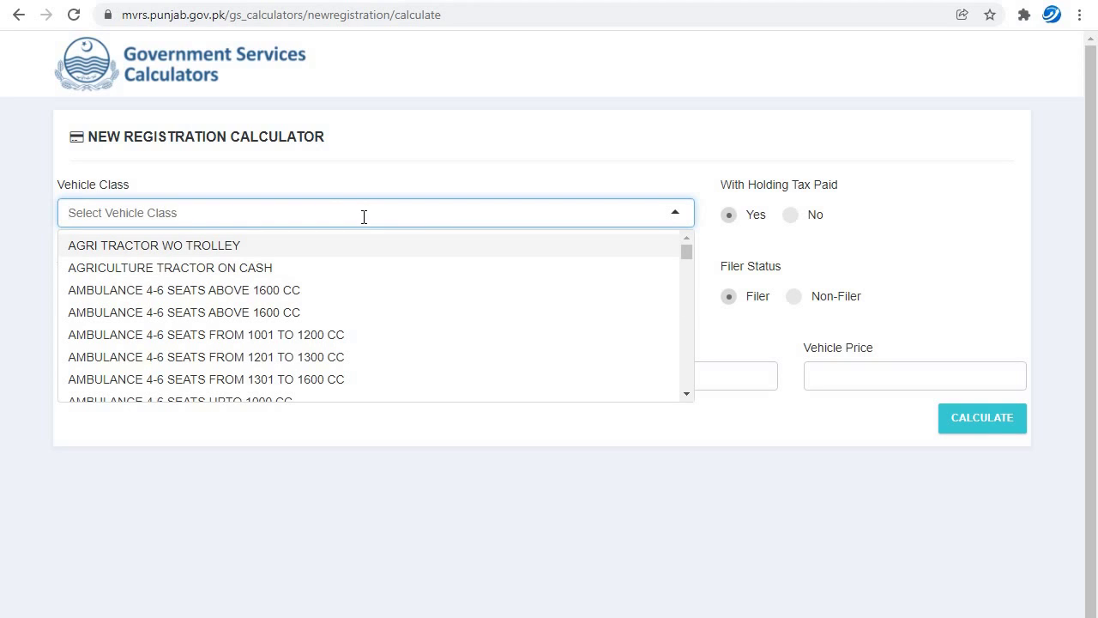
scroll(343, 313, "down", 20)
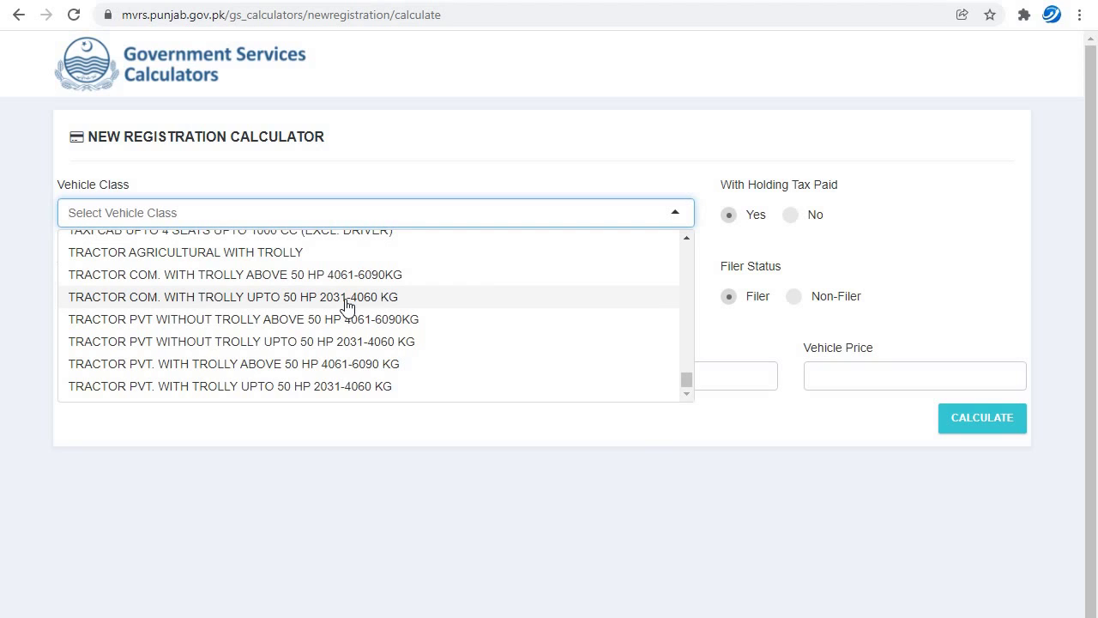
type("m")
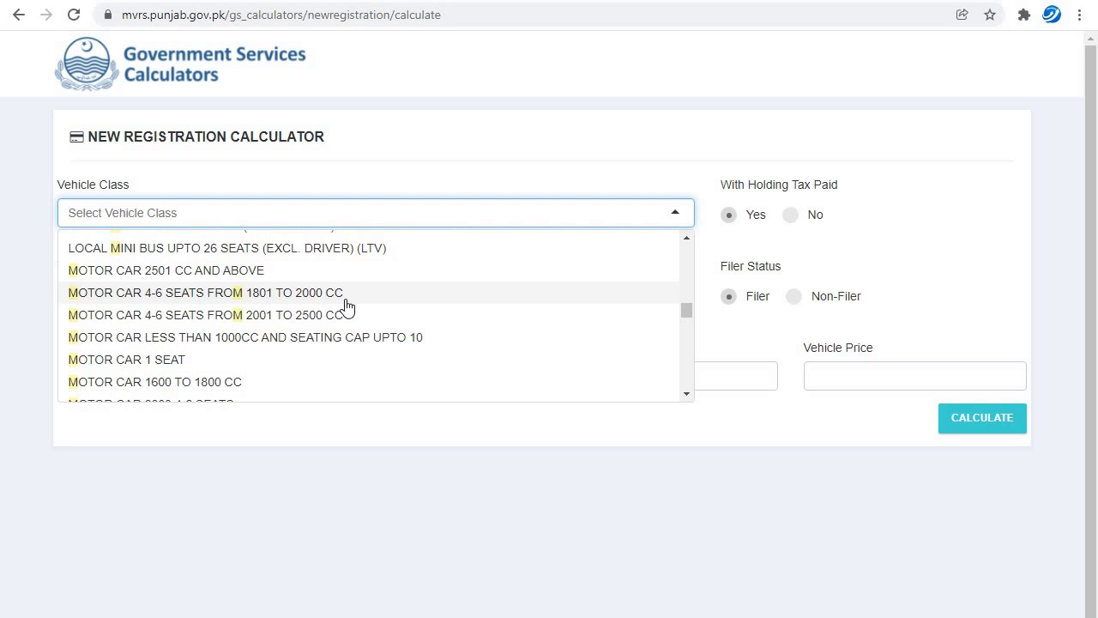
type("otor cycle")
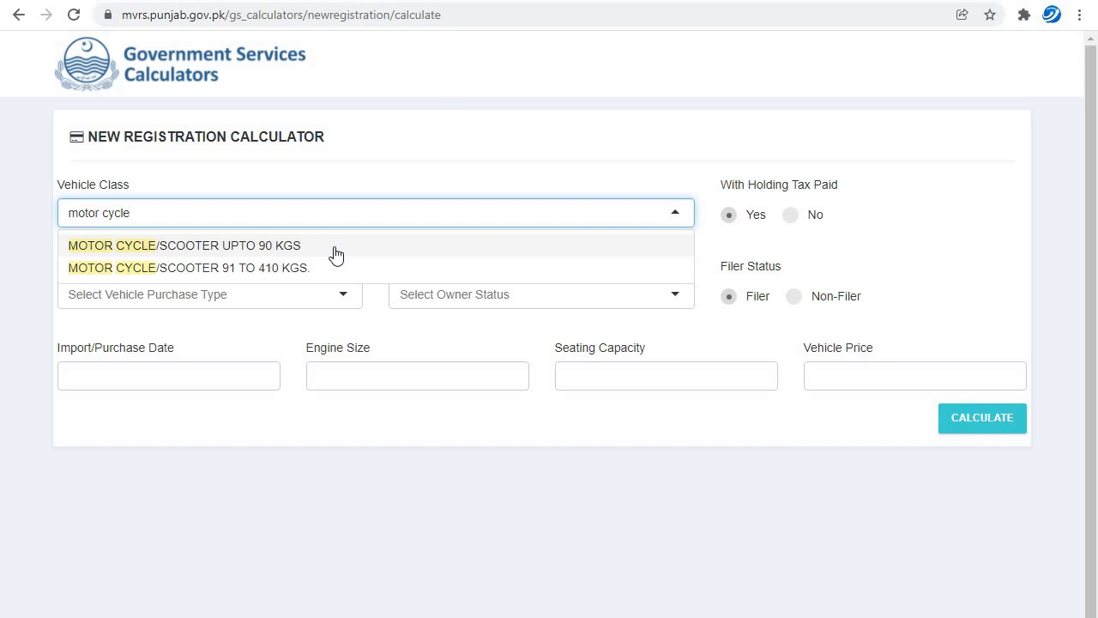
left_click(254, 249)
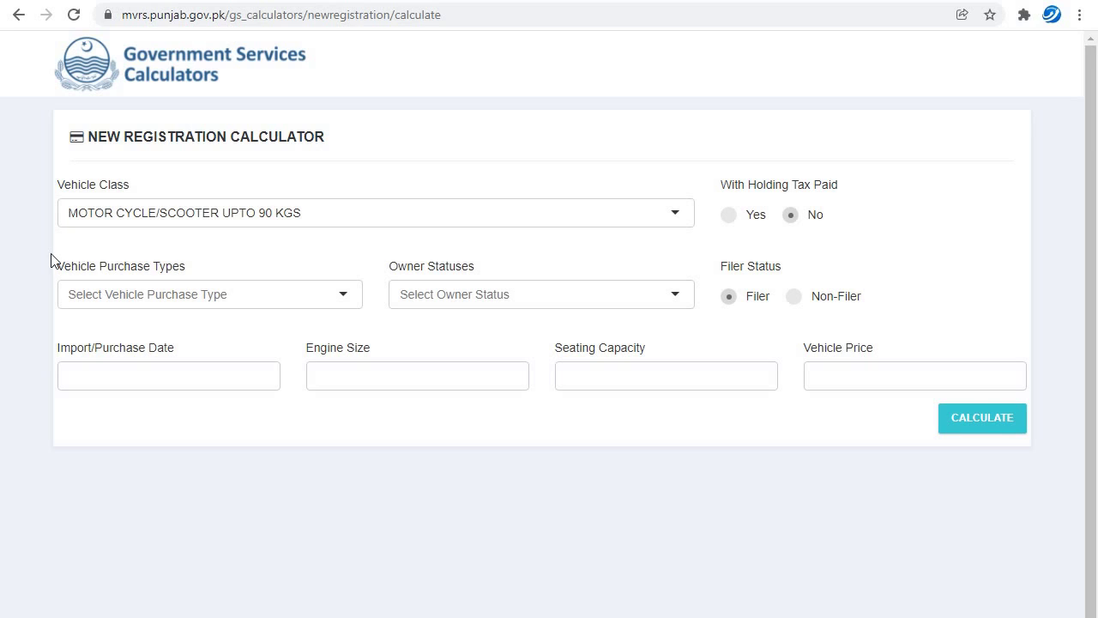
Set the vehicle purchase type to Local.
left_click(294, 302)
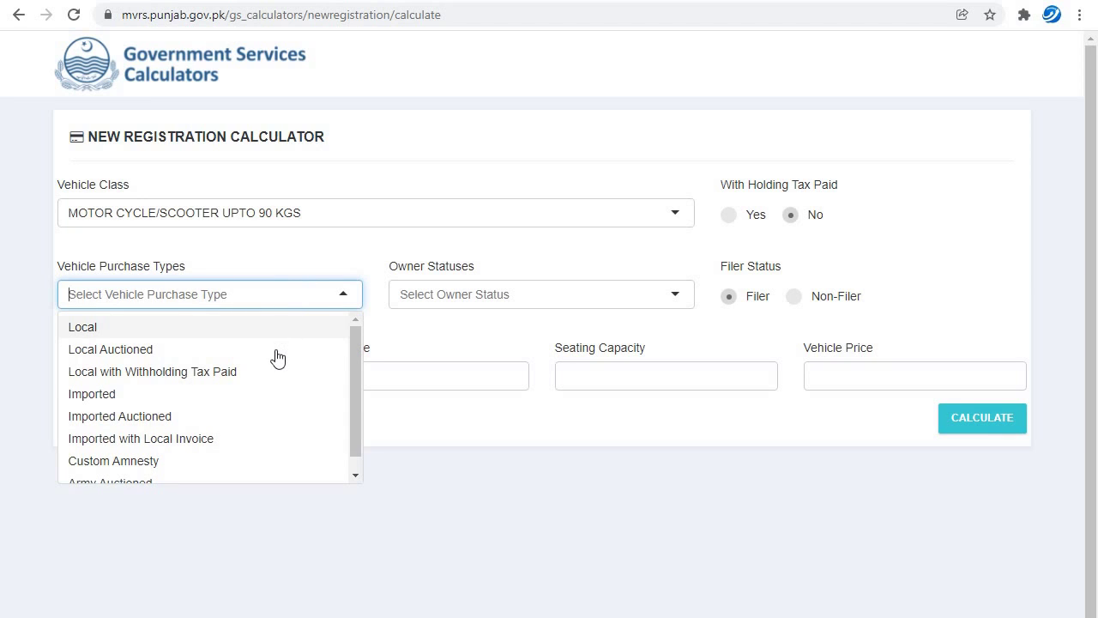
scroll(277, 358, "down", 1)
scroll(278, 358, "up", 1)
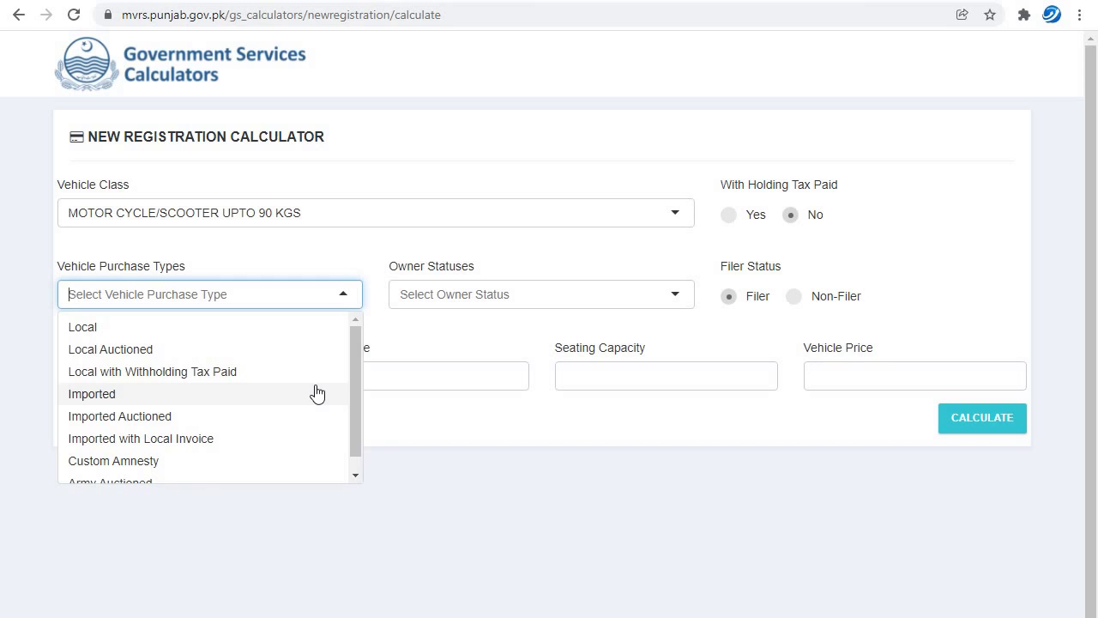
type("p")
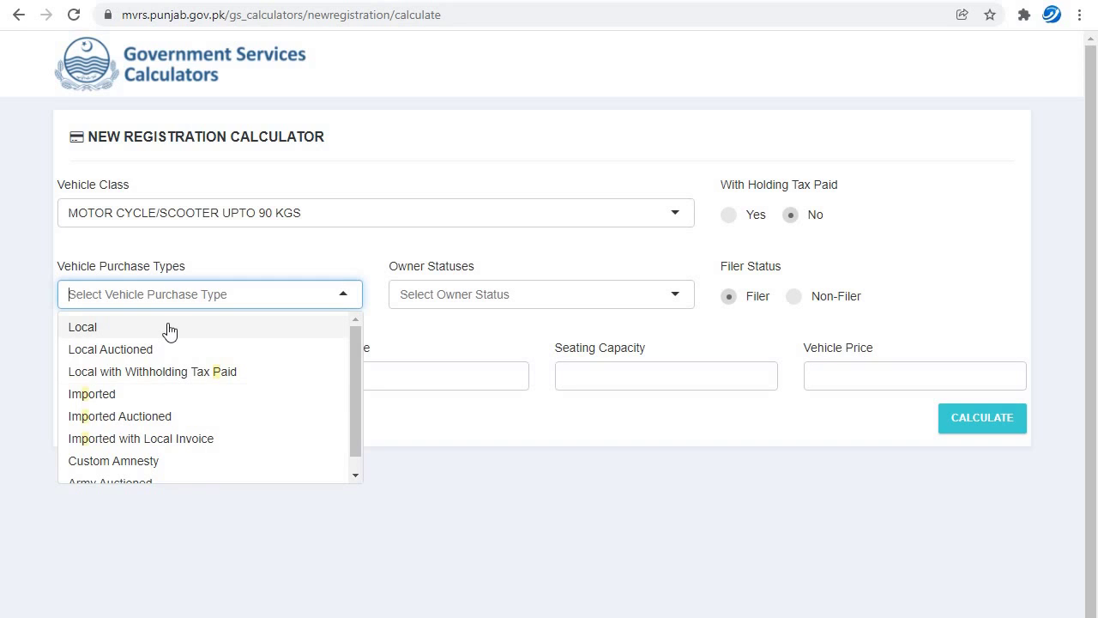
left_click(169, 329)
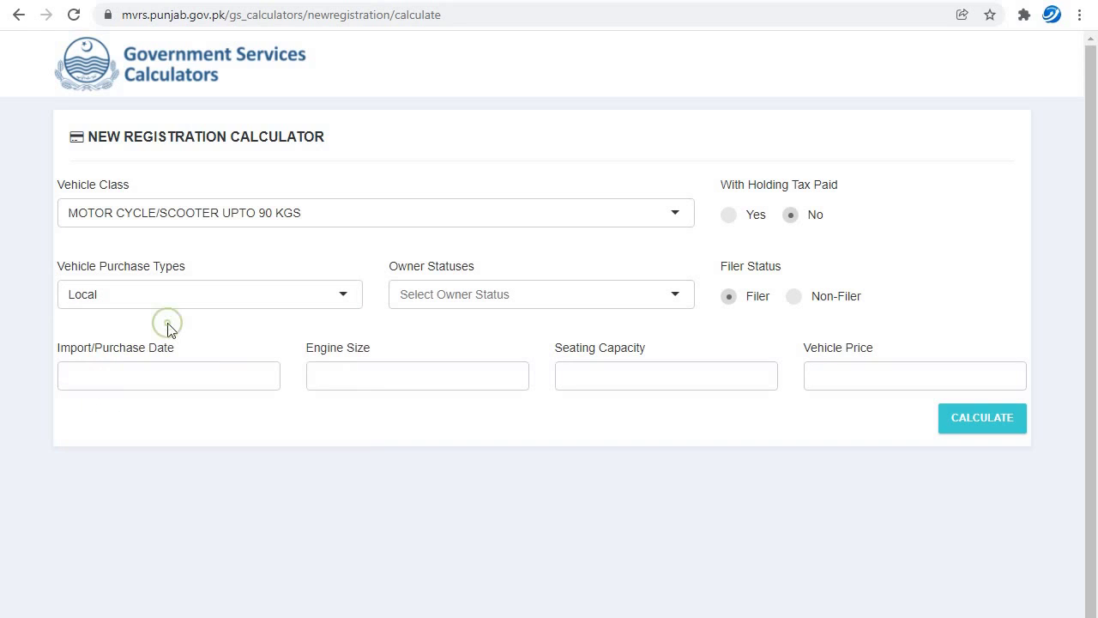
Set the owner status to PRIVATE INDIVIDUALS.
left_click(478, 290)
scroll(503, 421, "down", 5)
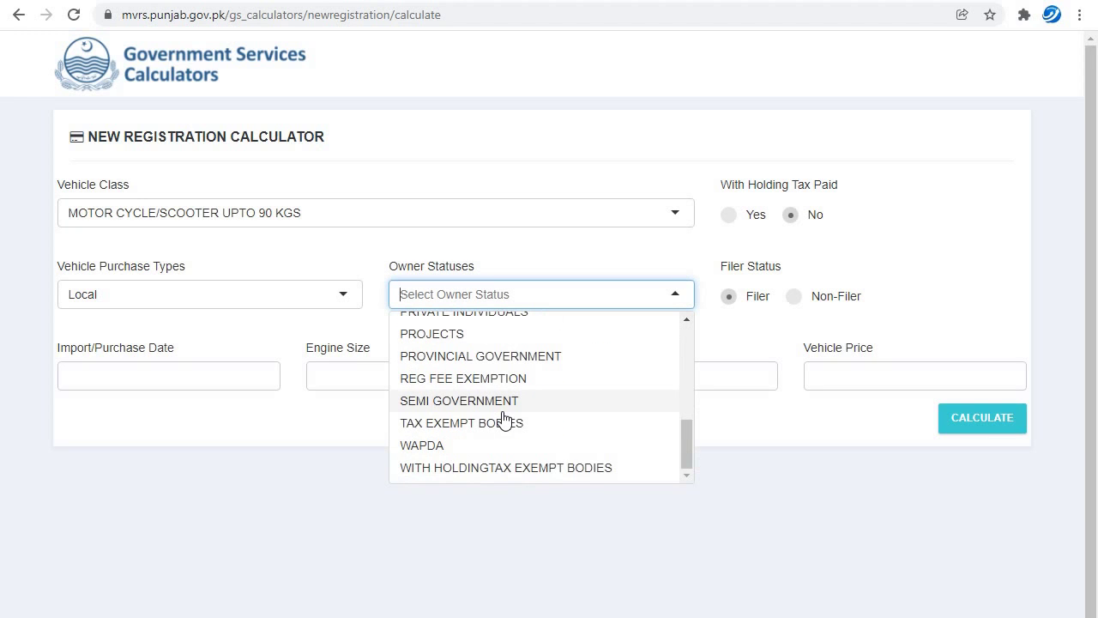
scroll(503, 412, "up", 5)
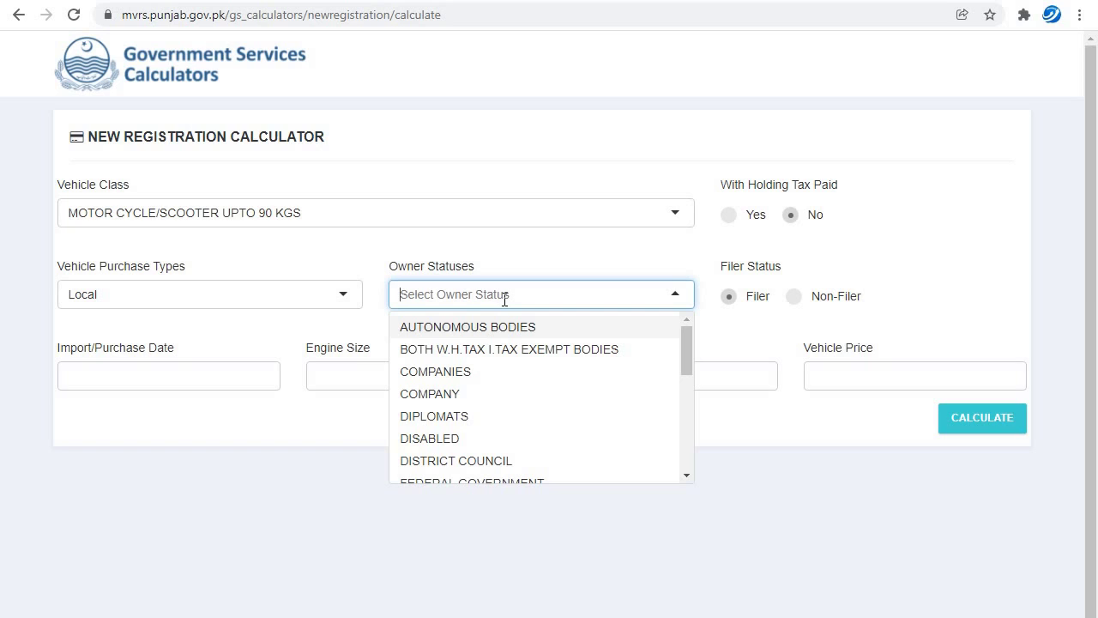
type("priv")
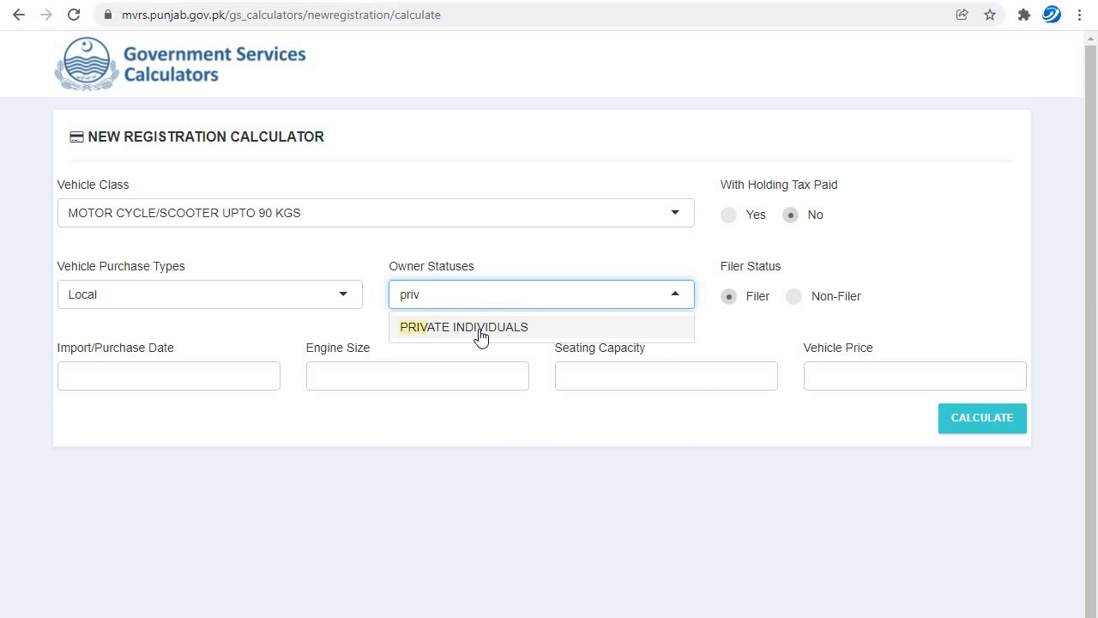
left_click(480, 327)
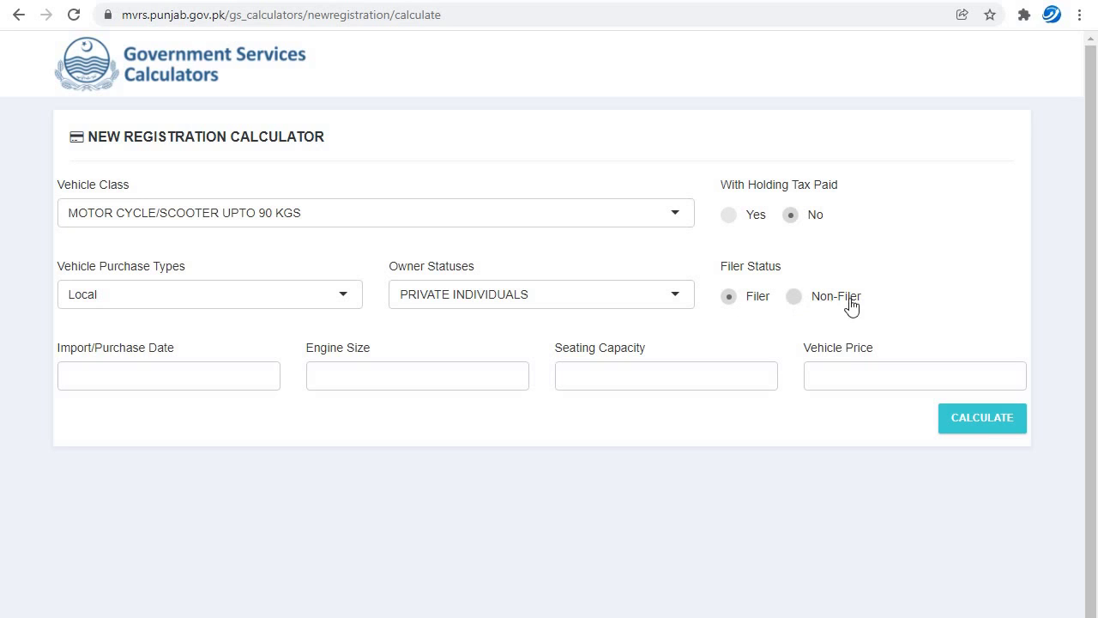
Set the filer status to Non-Filer and the import/purchase date to 01-12-2021.
left_click(796, 302)
left_click(175, 371)
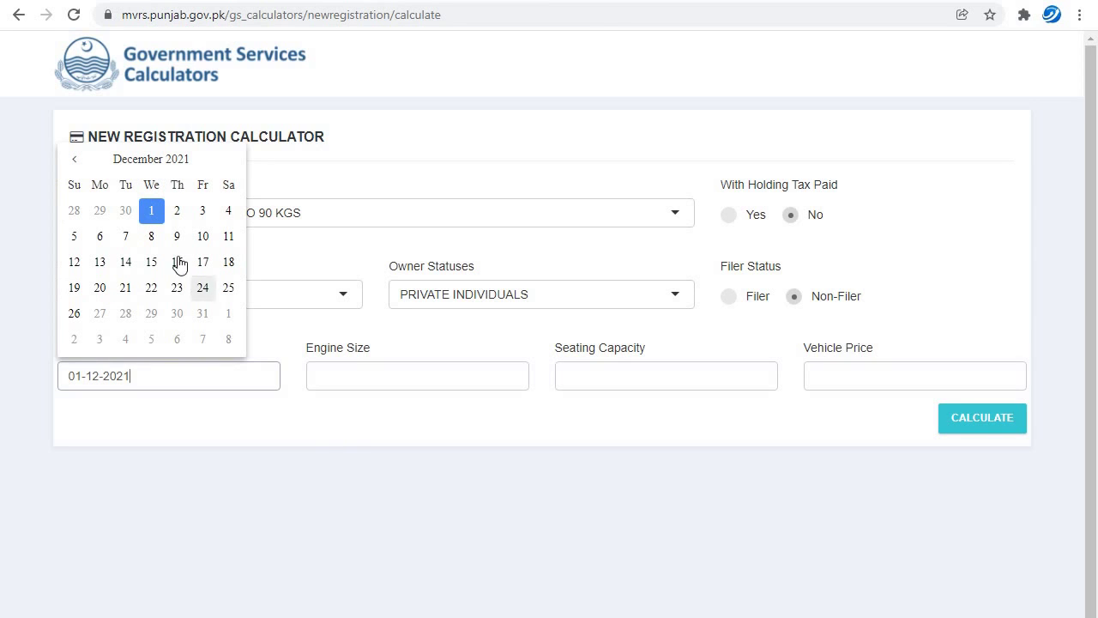
left_click(152, 211)
Enter an engine size of 100, a seating capacity of 2 and a vehicle price of 800000.
left_click(355, 380)
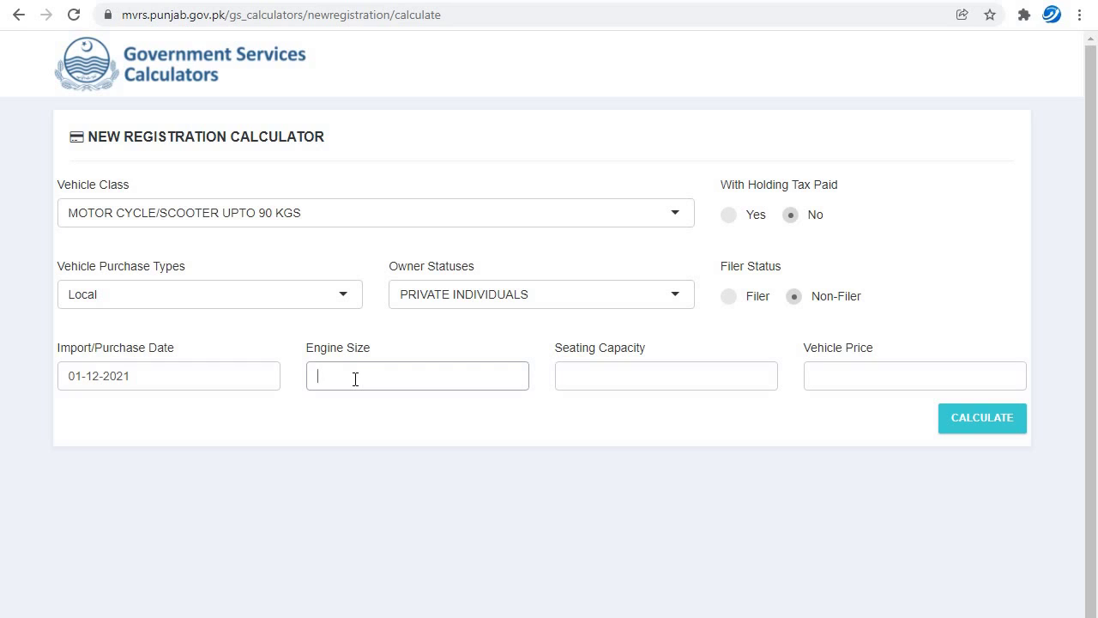
type("100")
key("Tab")
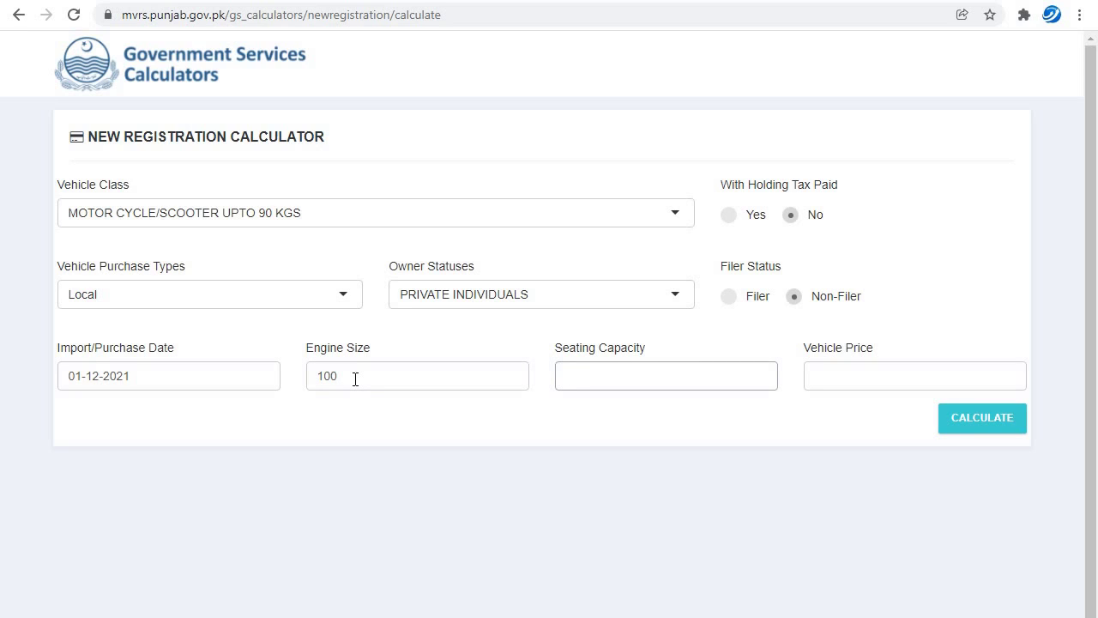
type("2")
key("Tab")
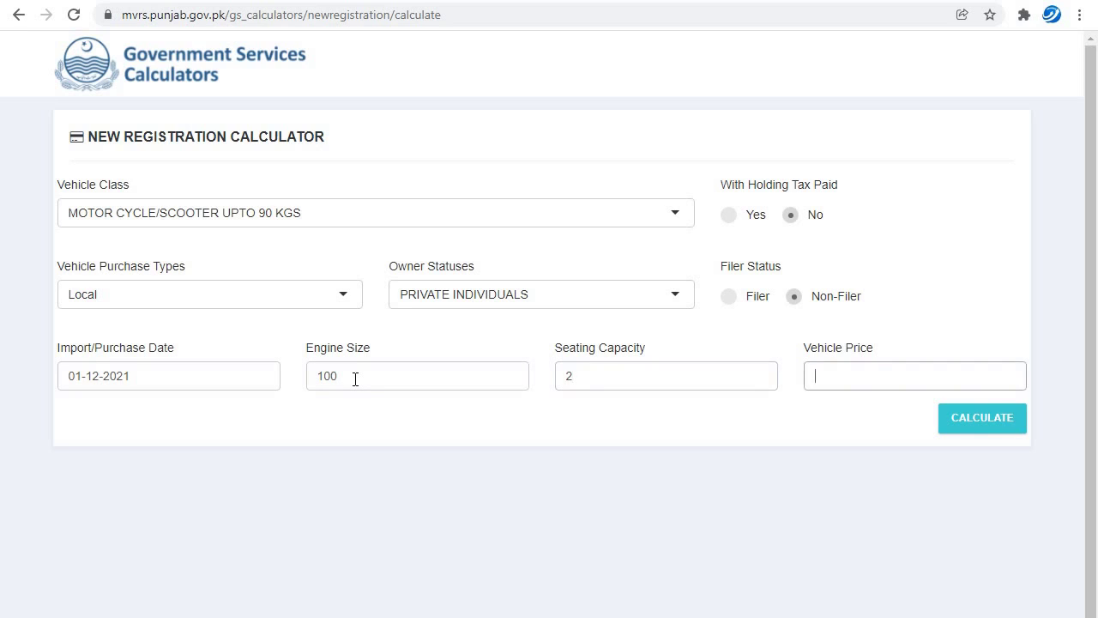
type("800000")
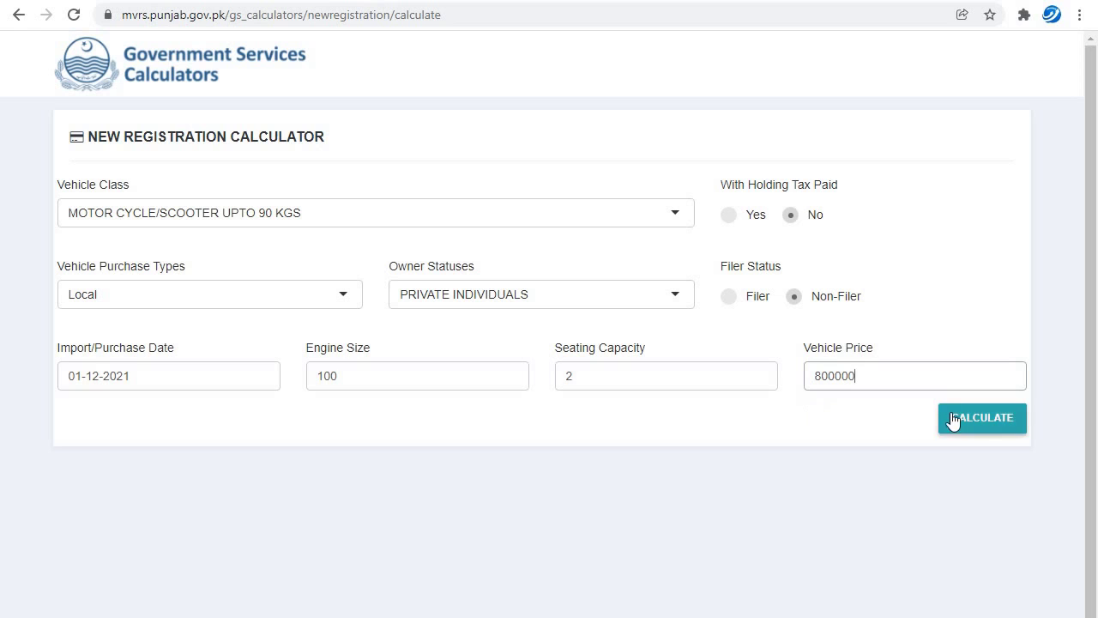
Calculate the new registration fee and examine the breakdown by tax type and the amount due.
left_click(973, 427)
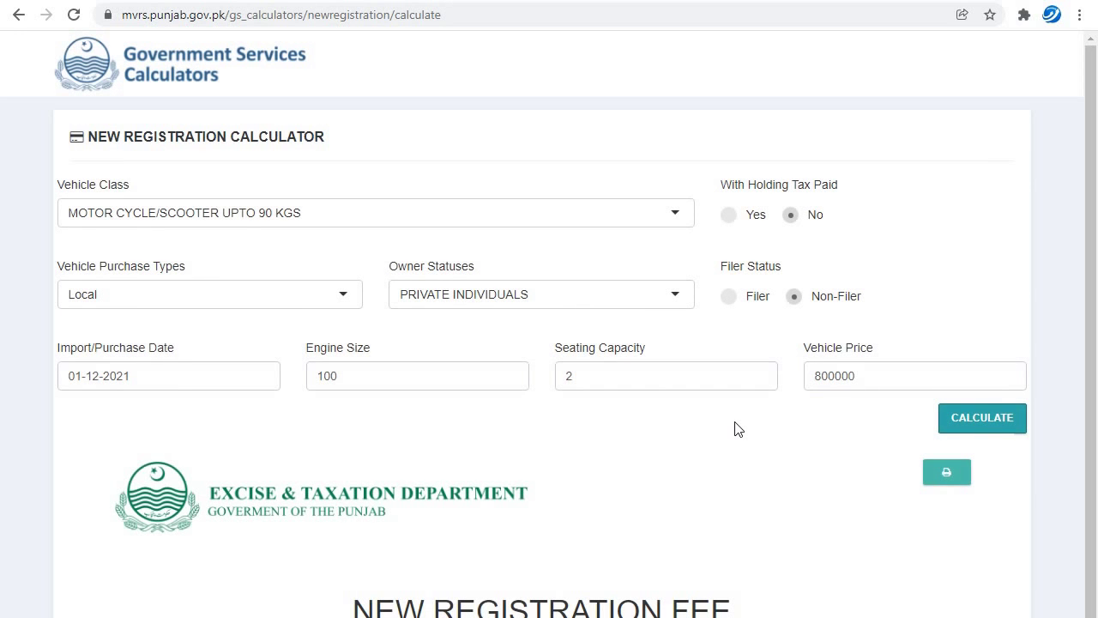
scroll(735, 429, "down", 3)
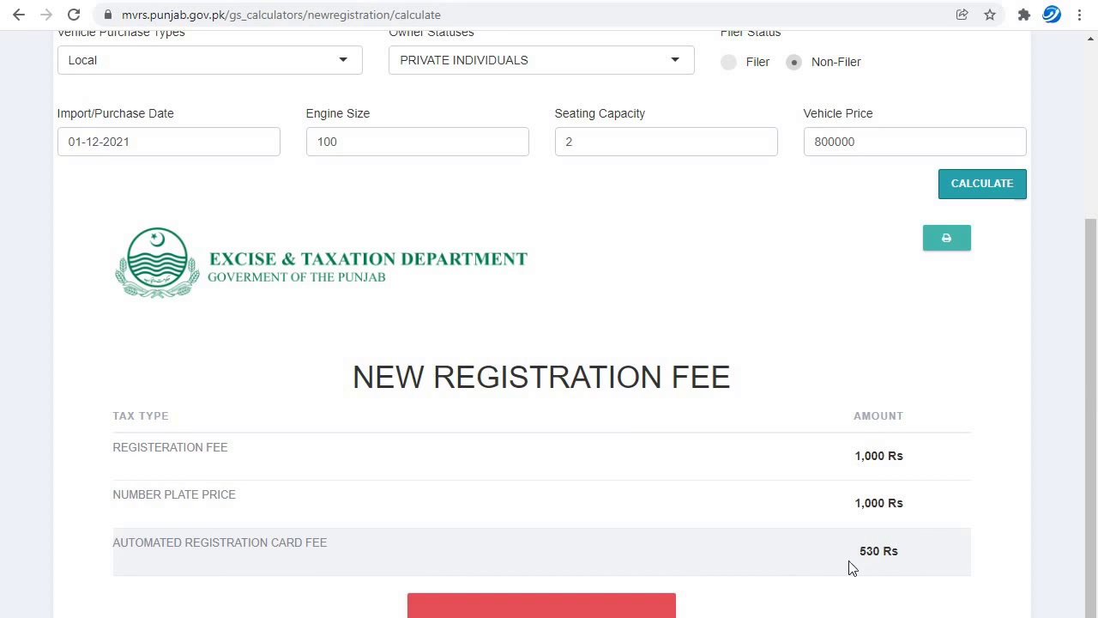
key("ctrl+plus")
key("ctrl+plus")
key("ctrl+plus")
key("ctrl+plus")
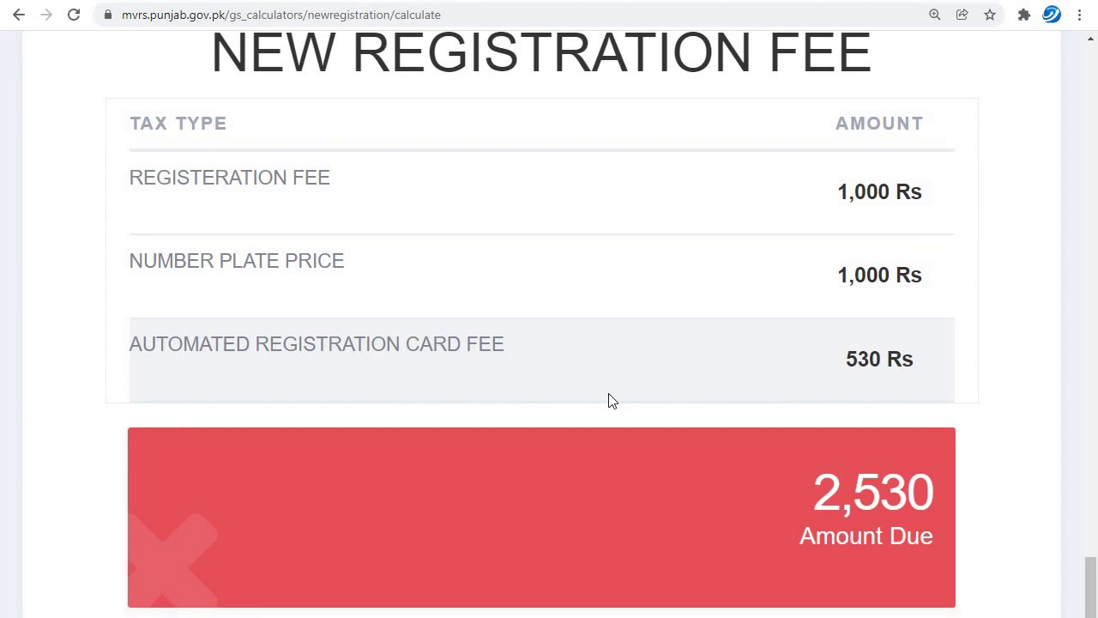